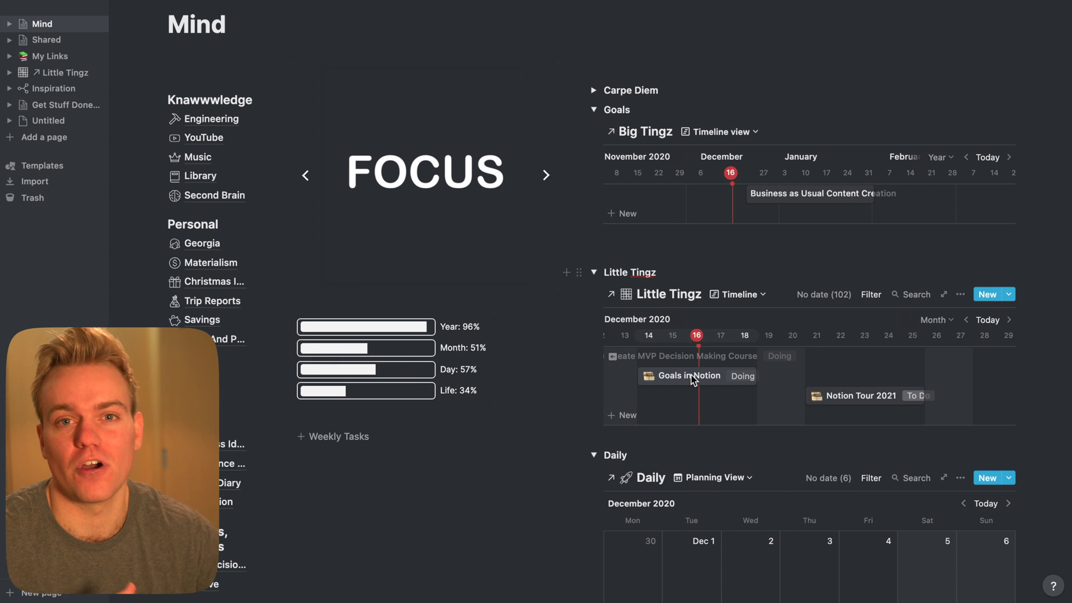
scroll(692, 379, "down", 5)
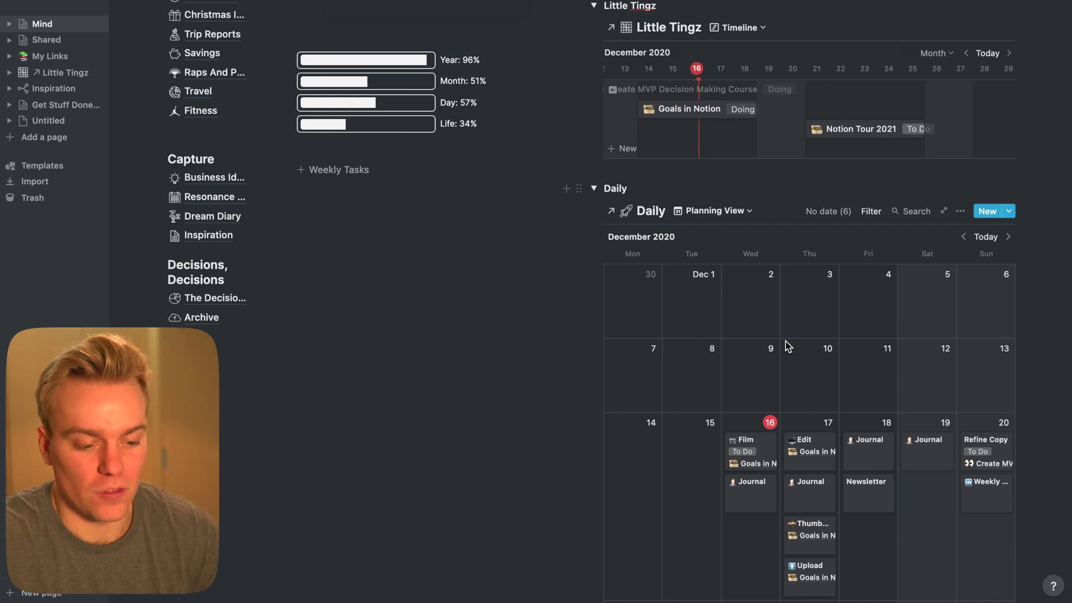
scroll(787, 346, "up", 4)
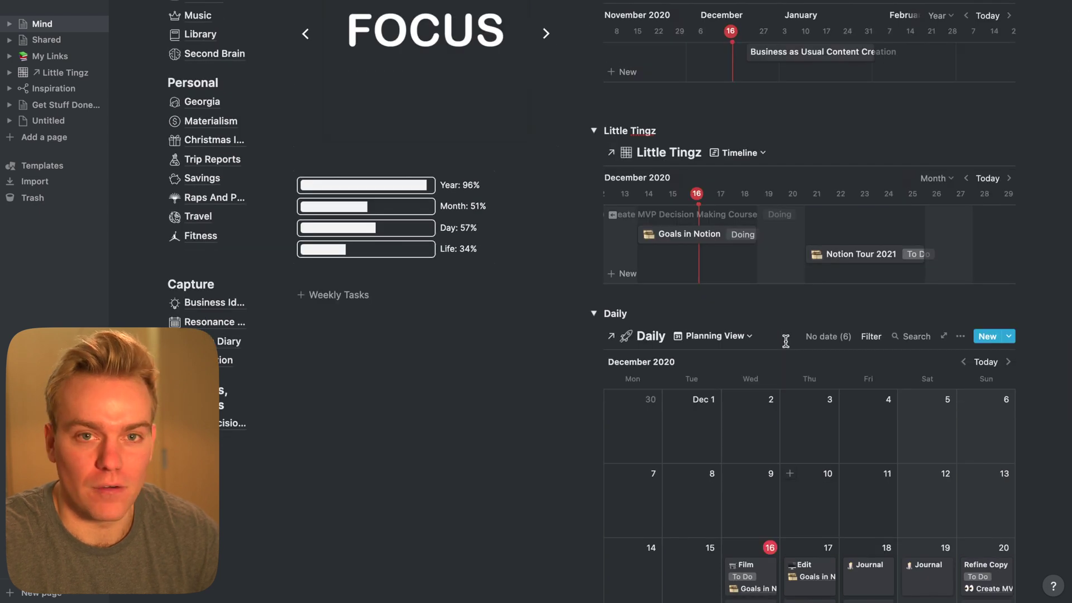
scroll(813, 184, "up", 1)
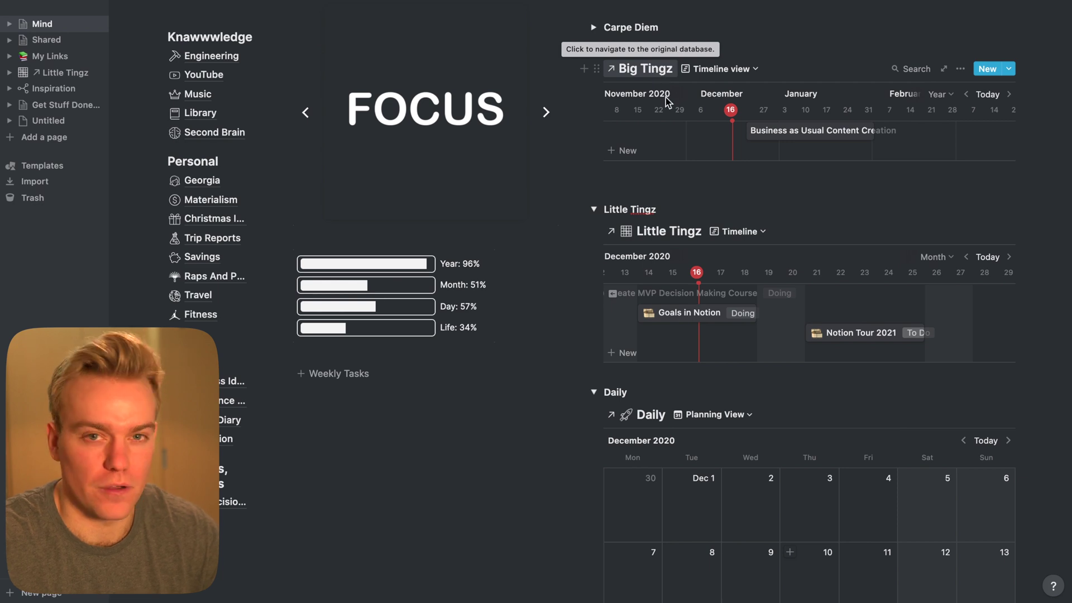
Open the Business as Usual Content Creation goal and scroll to its related videos, Goals in Notion and Notion Tour 2021
left_click(784, 129)
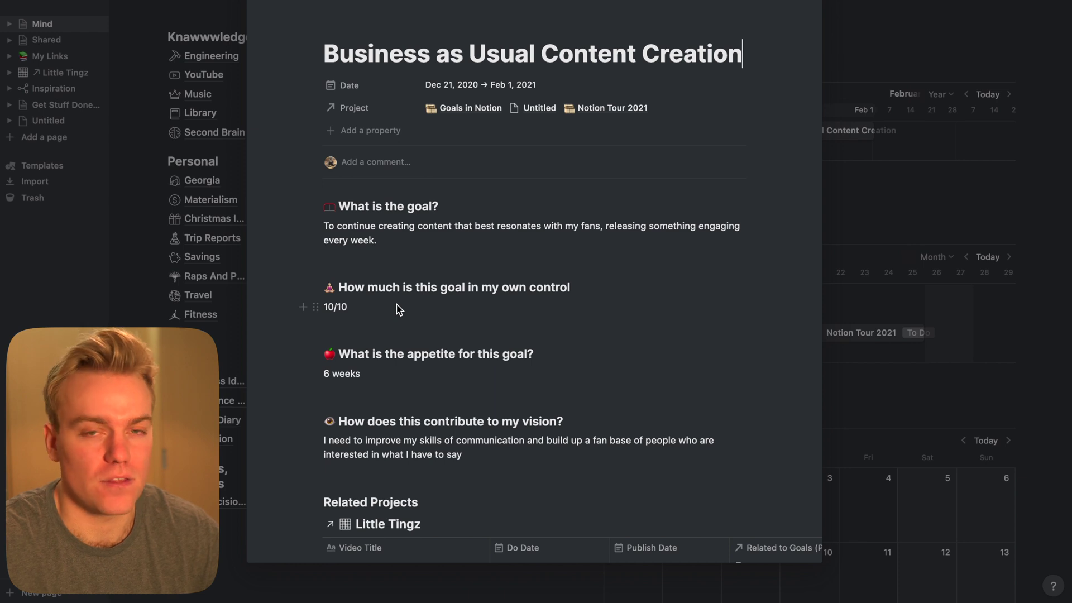
scroll(397, 309, "down", 1)
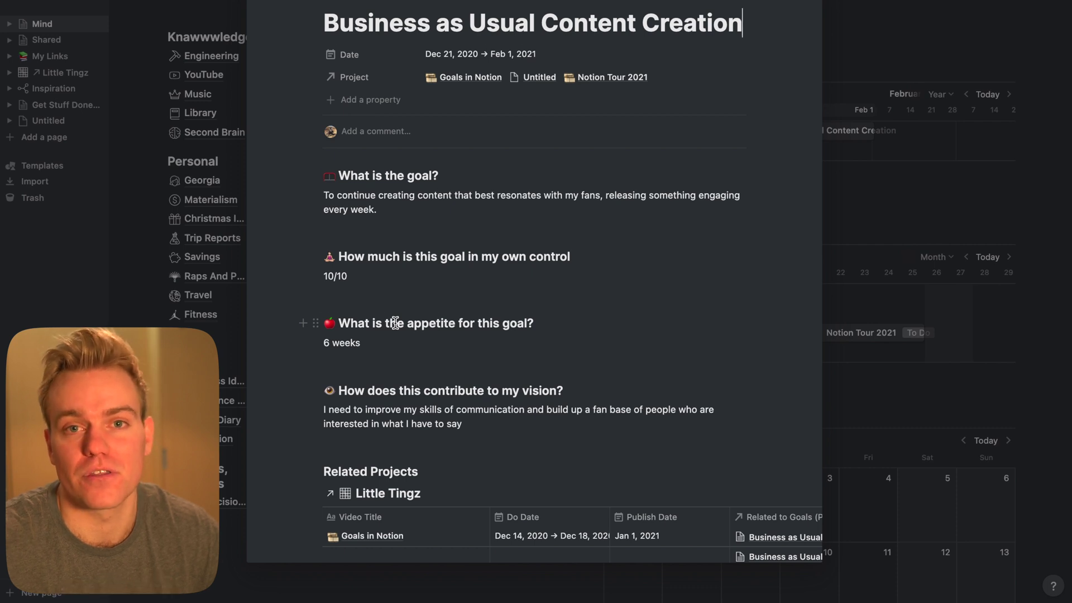
scroll(395, 323, "down", 1)
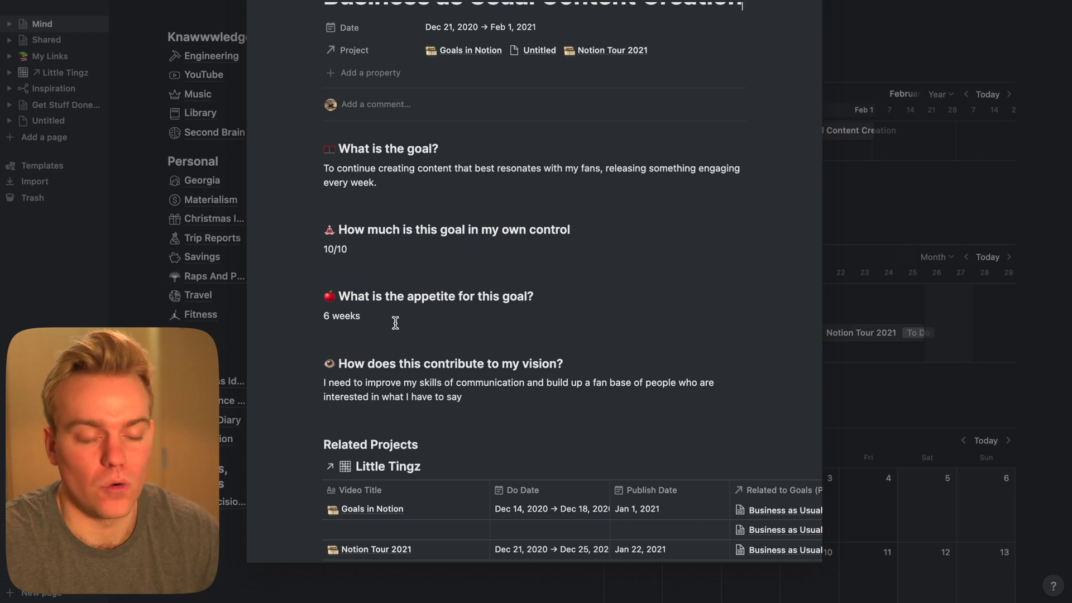
scroll(395, 323, "down", 2)
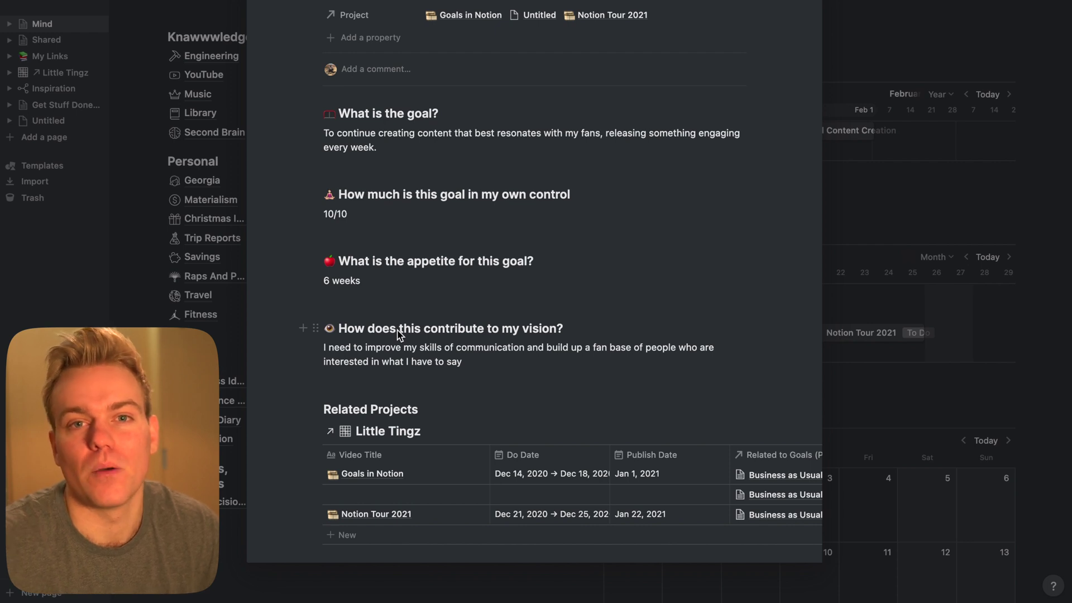
Review the goal's 10/10 control, 6-week appetite and related video projects, then close the page
scroll(399, 334, "down", 1)
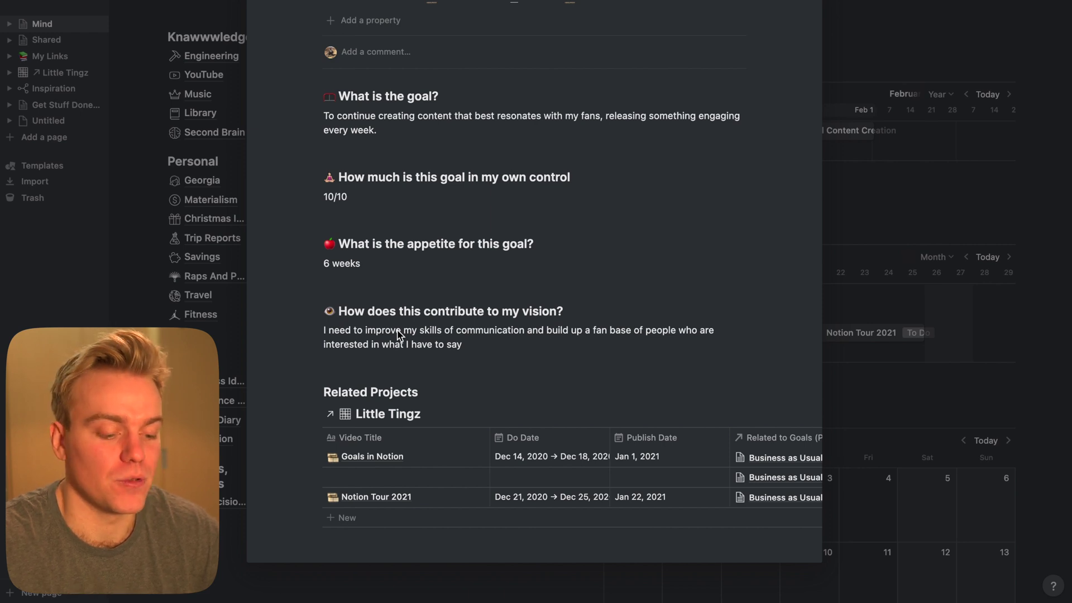
scroll(398, 331, "down", 1)
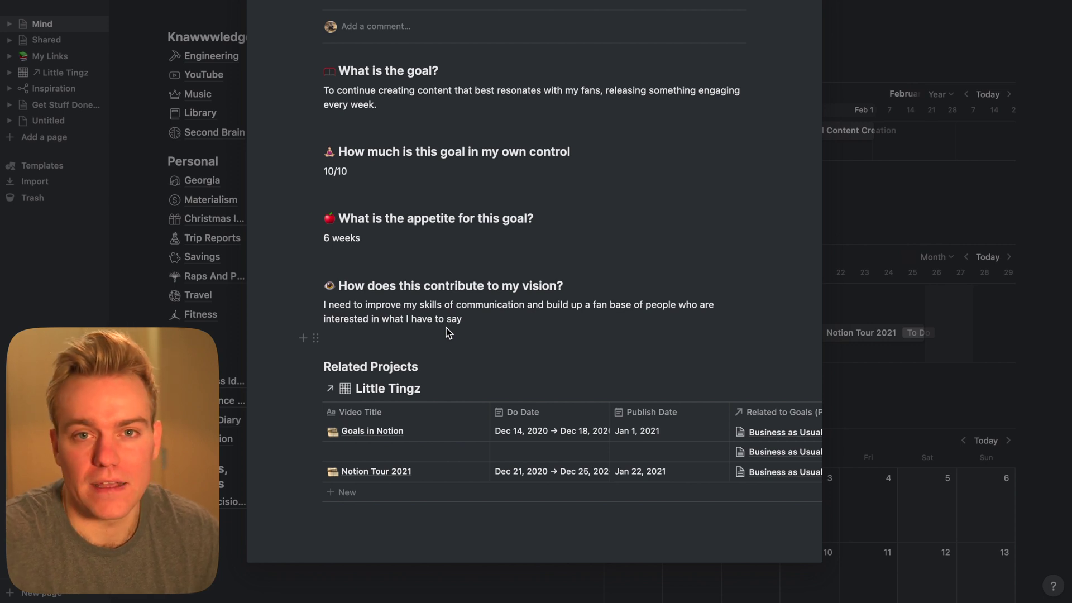
scroll(446, 332, "down", 1)
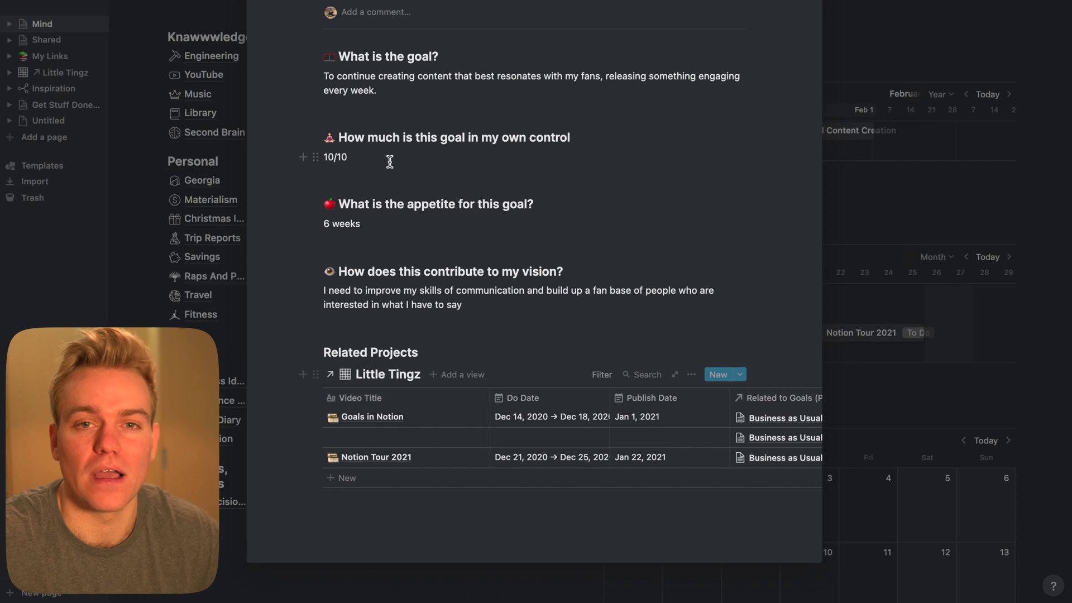
scroll(397, 161, "up", 2)
scroll(397, 162, "up", 1)
scroll(397, 190, "down", 2)
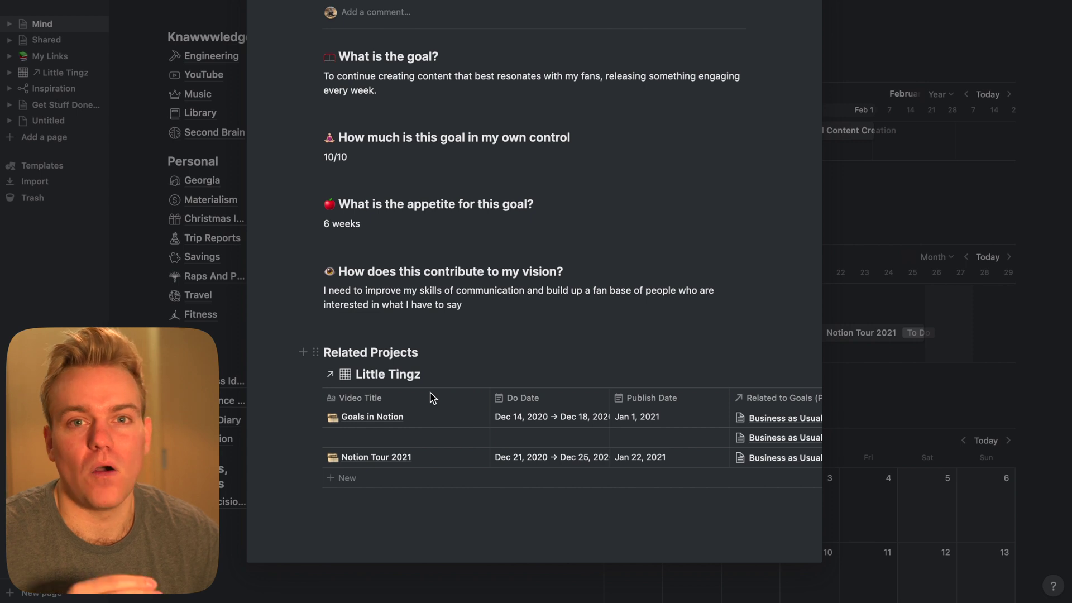
mouse_move(385, 420)
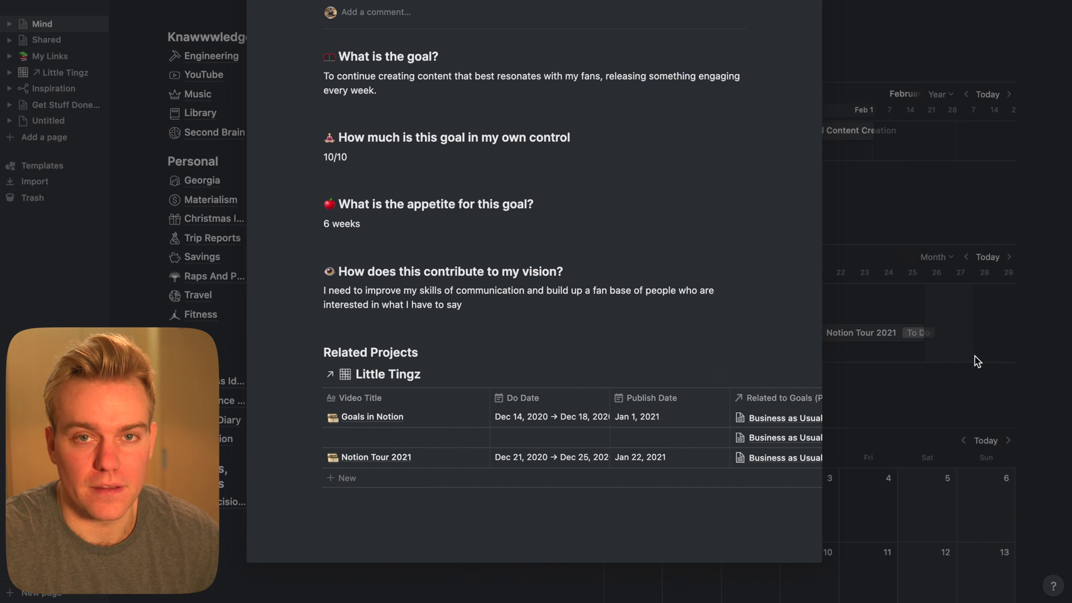
left_click(1018, 326)
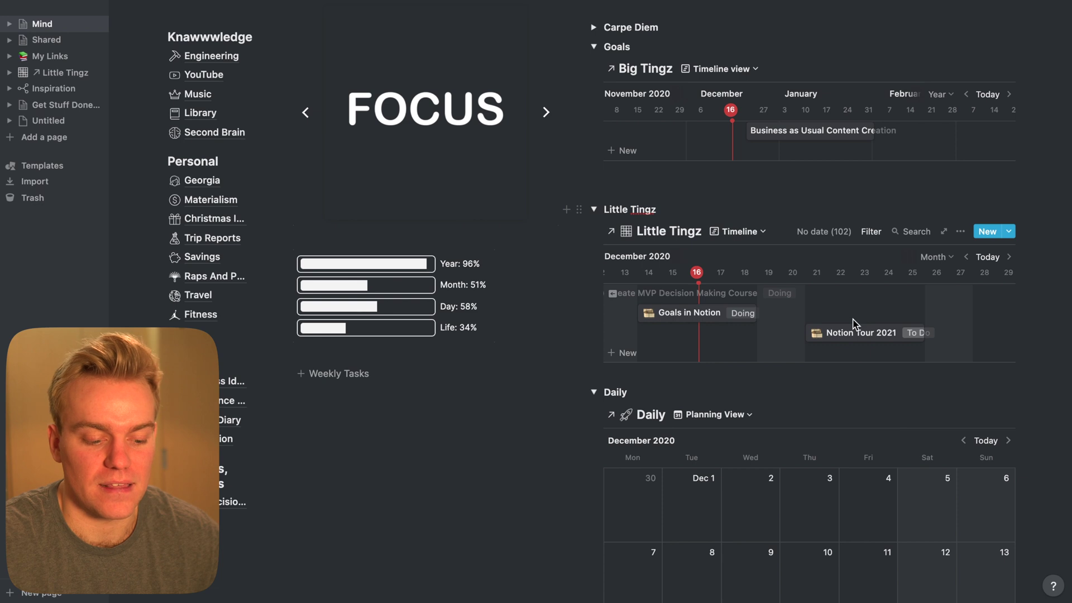
Create an untitled Little Tingz project dated Dec 28, 2020 to Jan 1, 2021 and open it
scroll(848, 339, "right", 5)
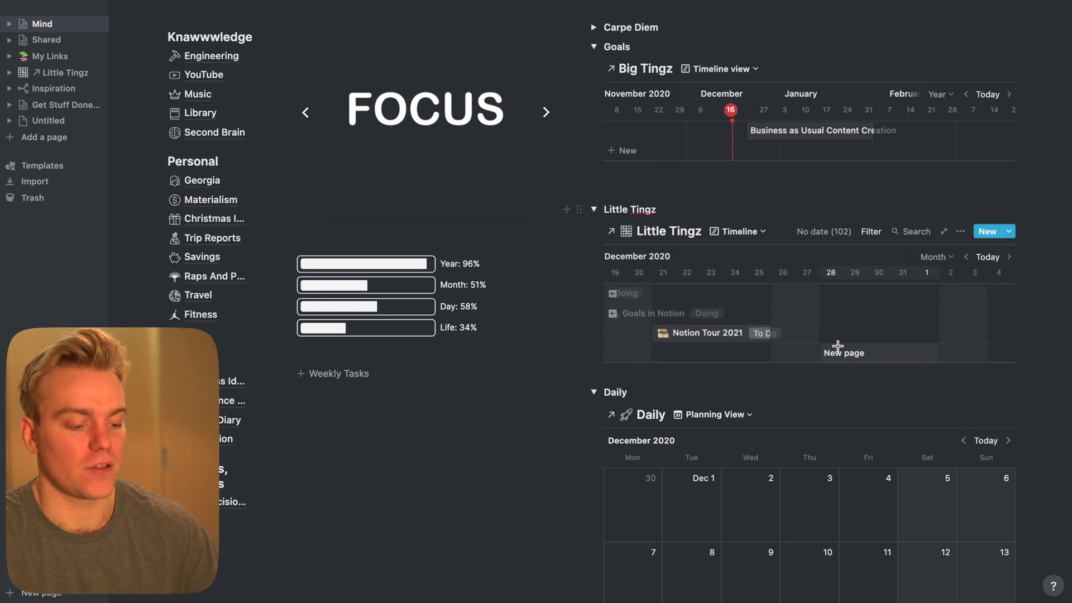
left_click(841, 354)
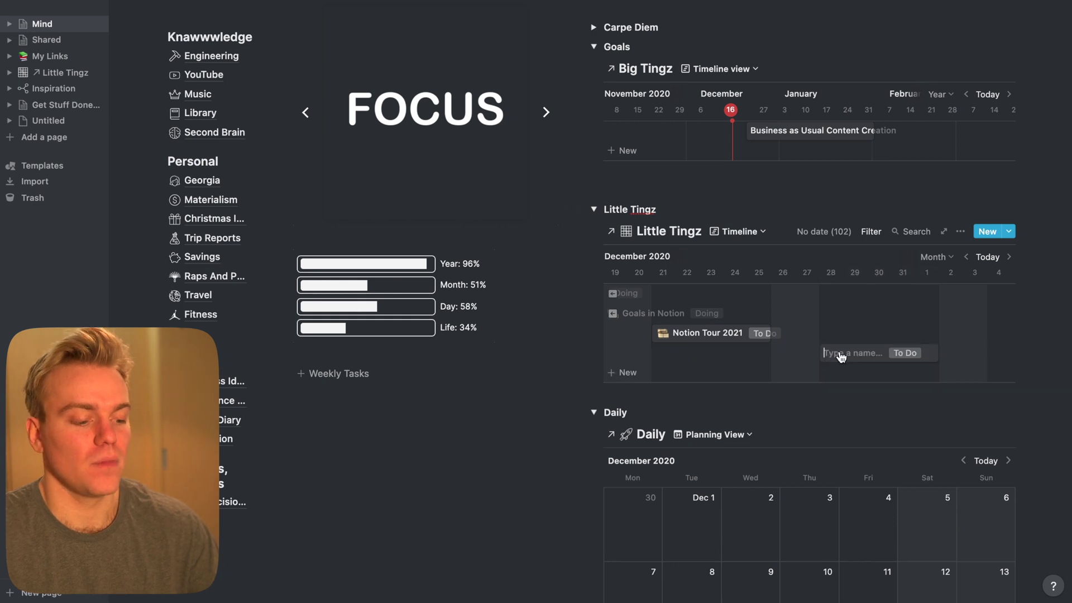
key("Return")
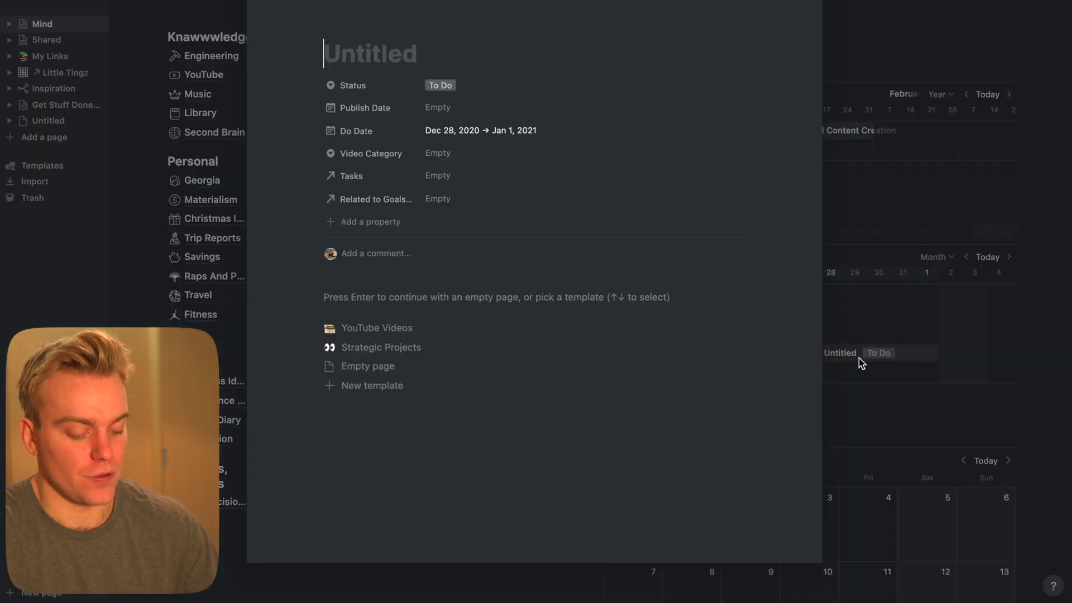
Apply the YouTube Videos template and title the project 'Iterative Design'
left_click(519, 330)
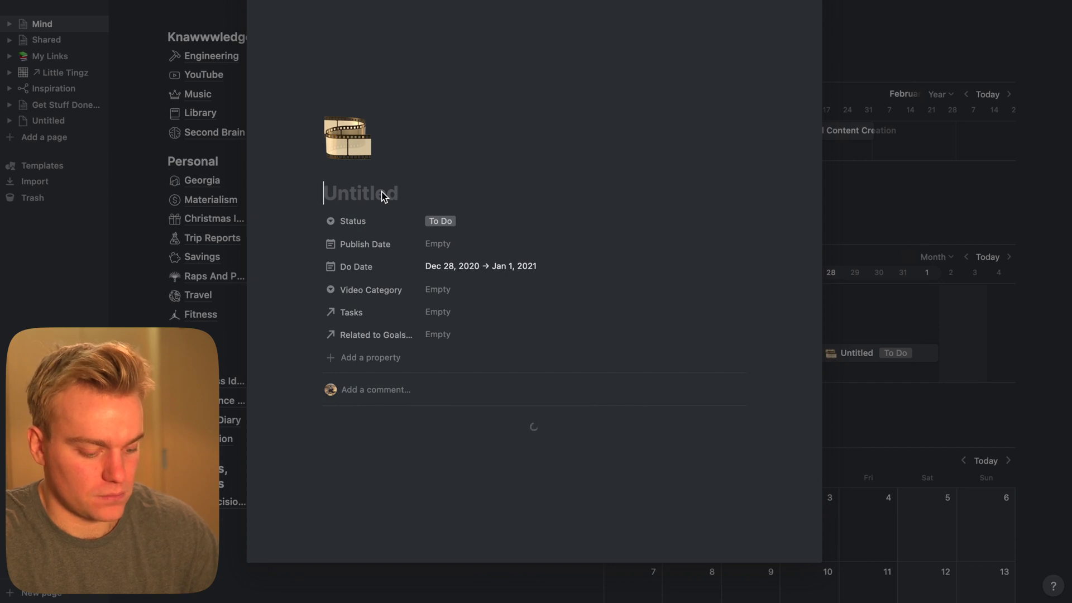
type("Iter")
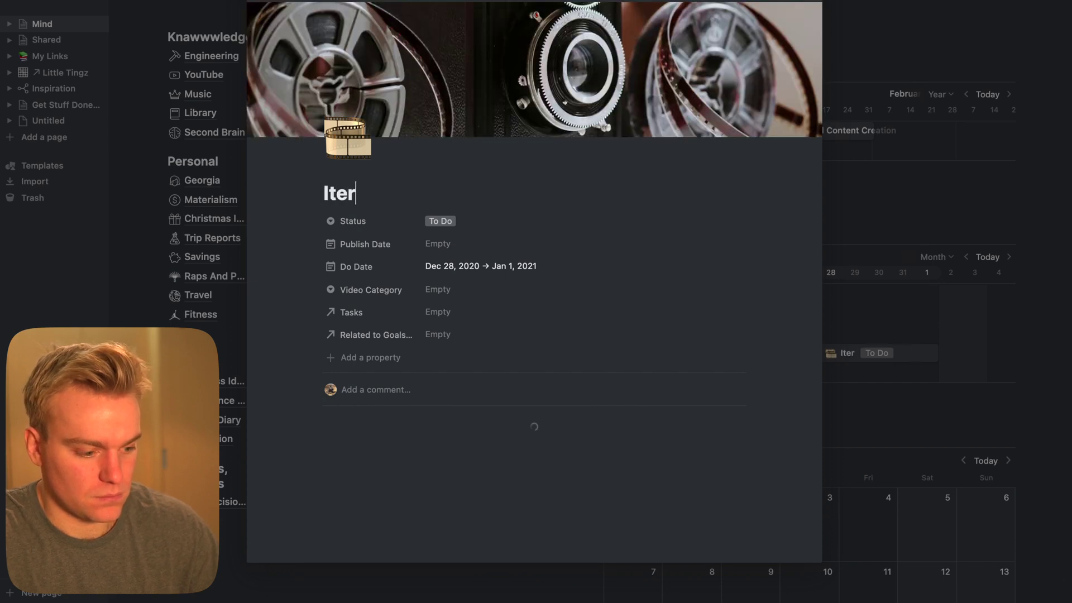
type("ative")
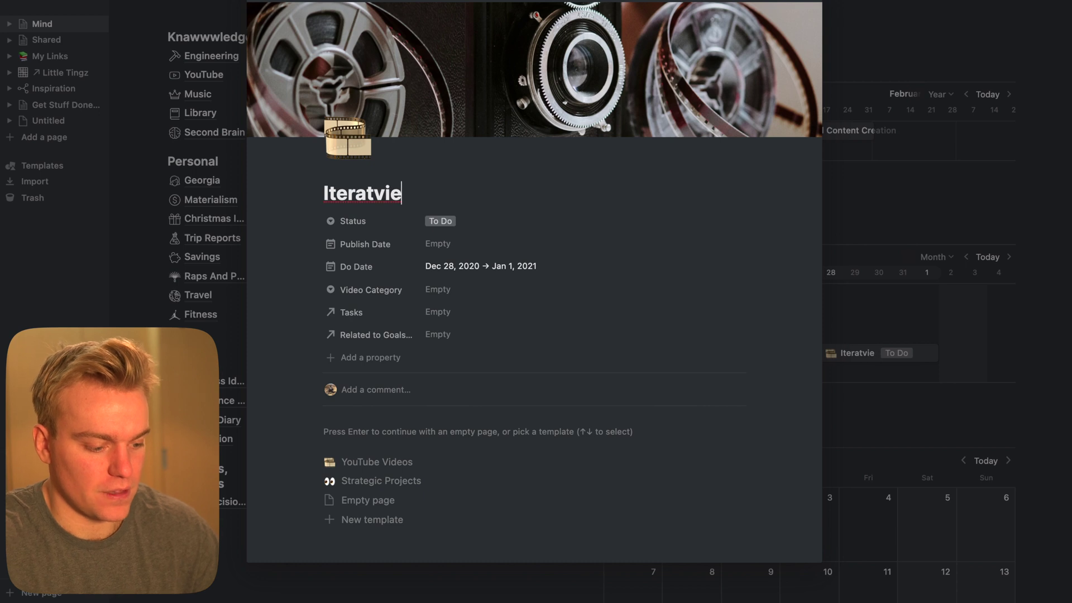
key("BackSpace")
key("BackSpace")
key("BackSpace")
key("BackSpace")
key("BackSpace")
key("BackSpace")
type("rative Design")
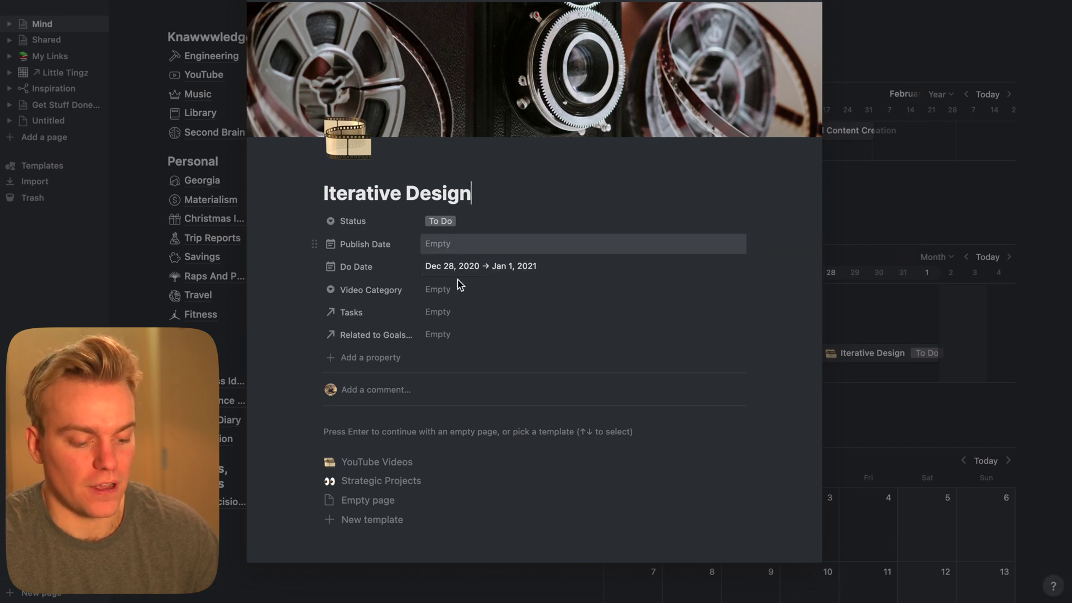
Relate the project to the Business as Usual Content Creation goal and close its page
left_click(458, 336)
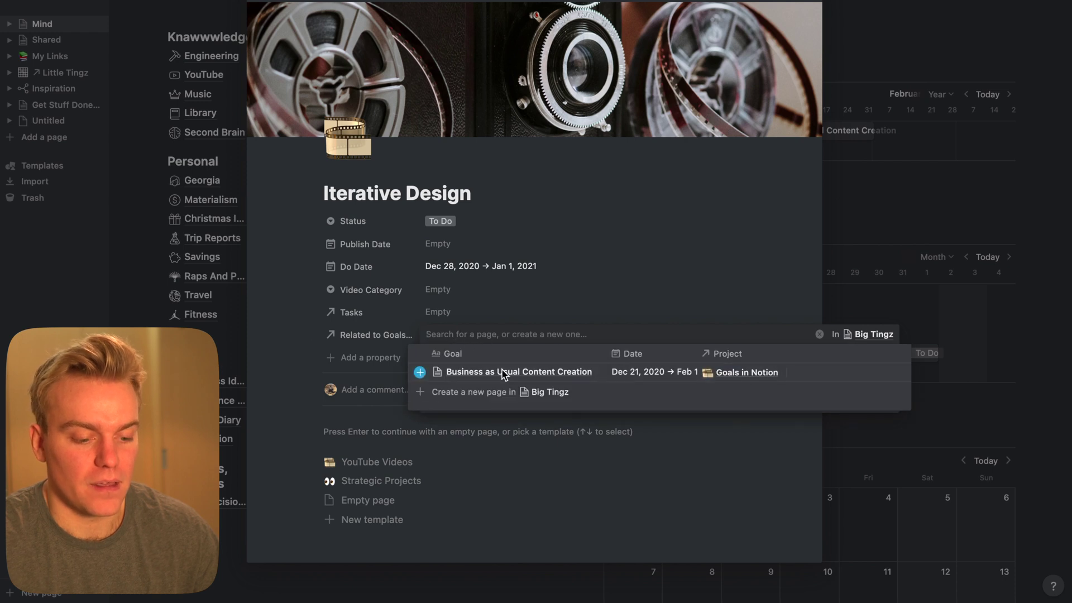
left_click(508, 371)
left_click(1037, 289)
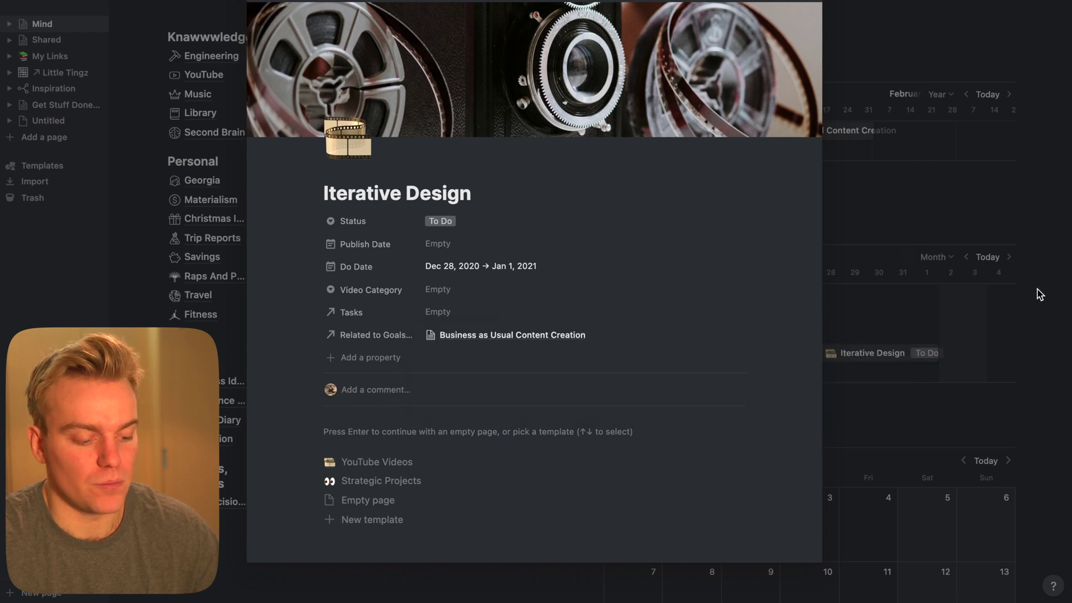
left_click(1031, 308)
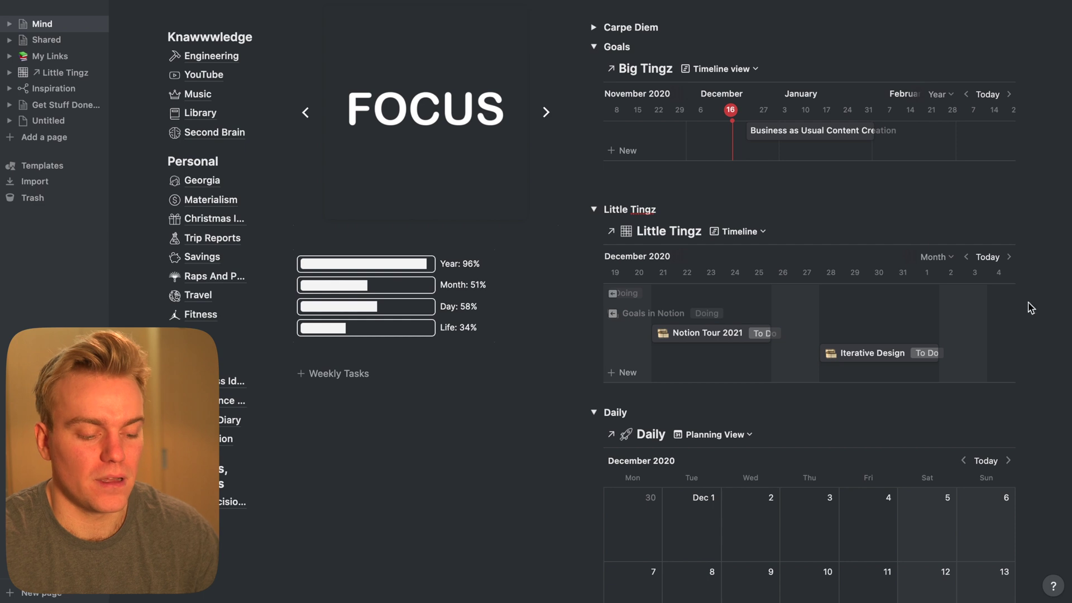
left_click(828, 141)
scroll(424, 421, "down", 4)
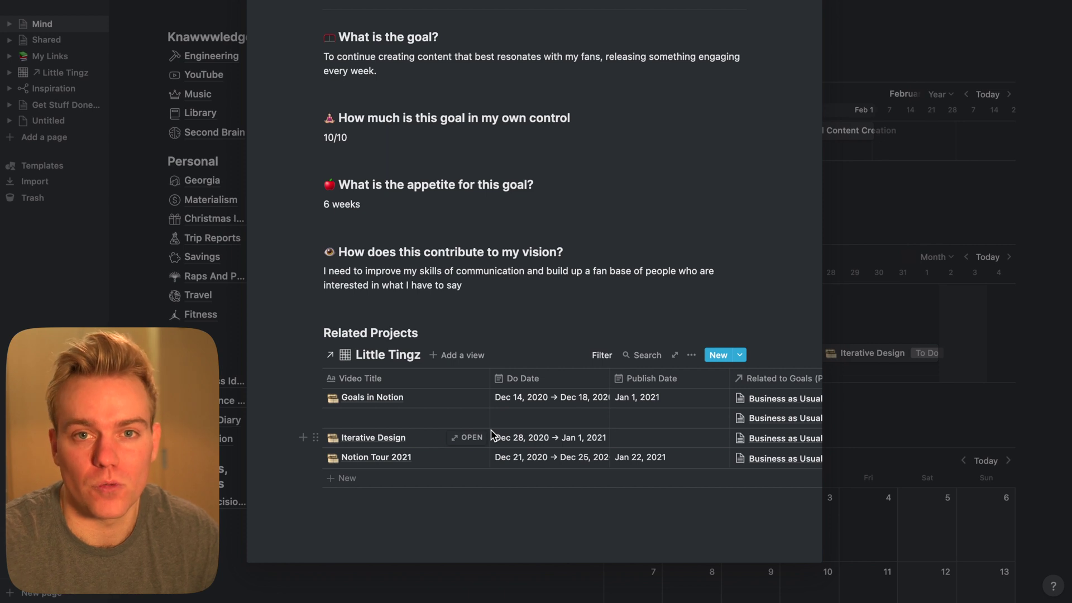
left_click(929, 204)
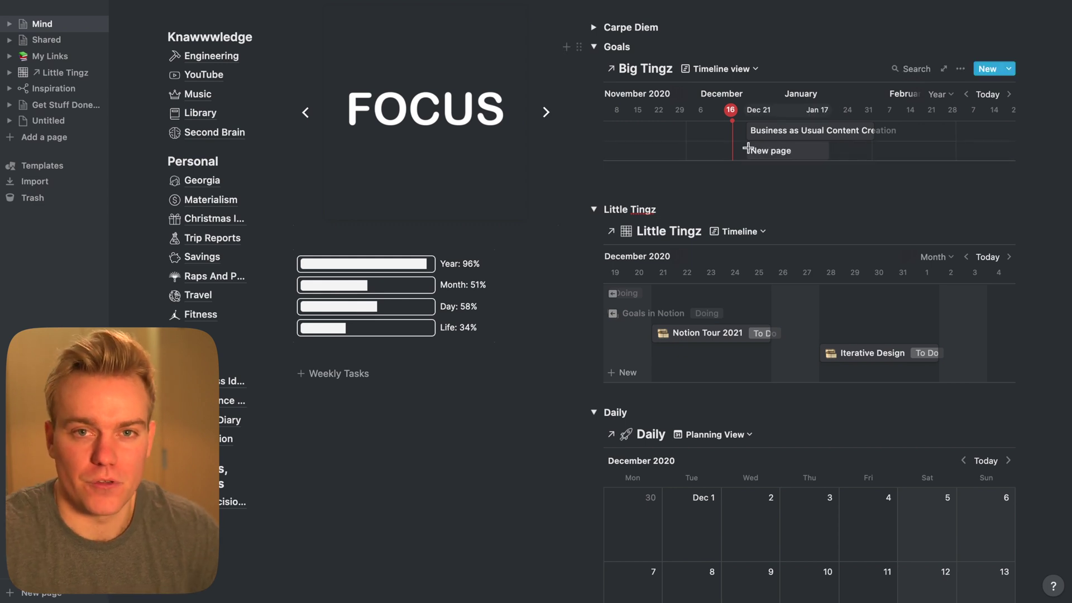
Add a Big Tingz goal spanning Dec 21, 2020 to Jan 31, 2021 and title it 'Create a website'
left_click(748, 148)
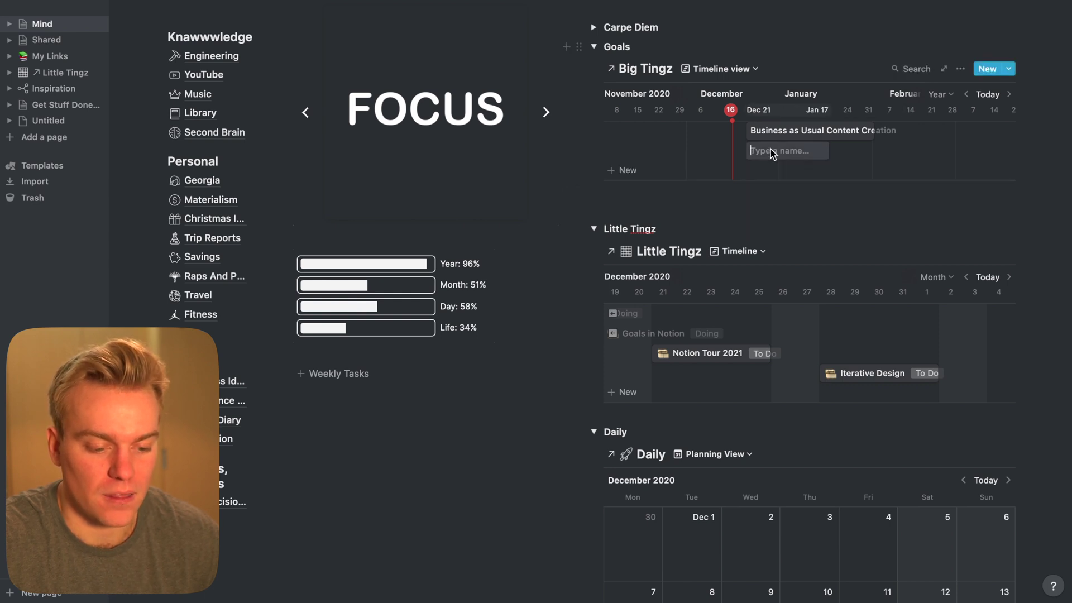
left_click_drag(829, 153, 869, 150)
left_click(825, 150)
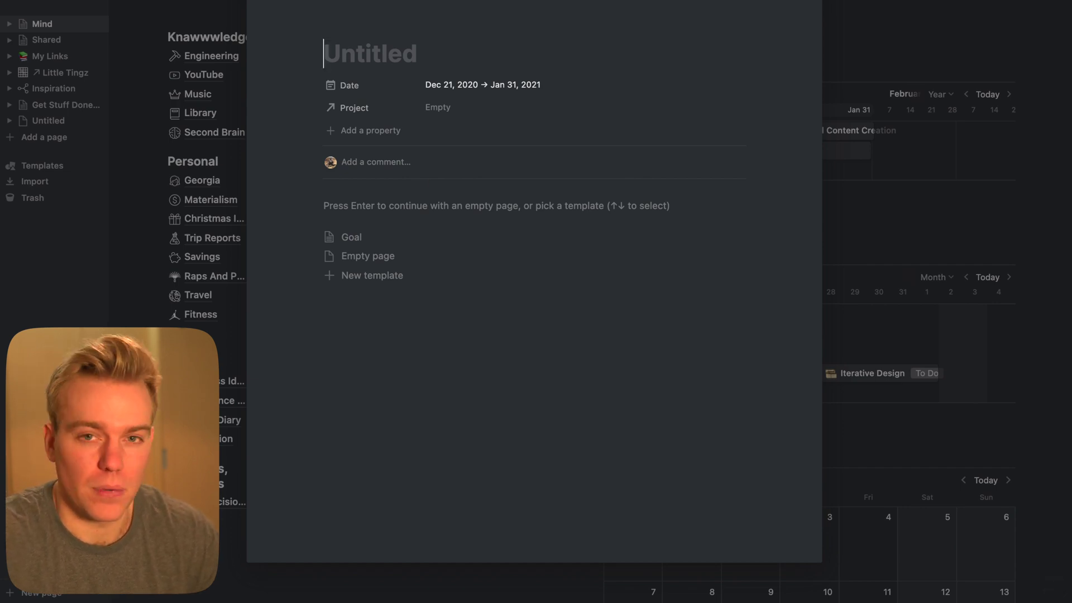
type("Create a website")
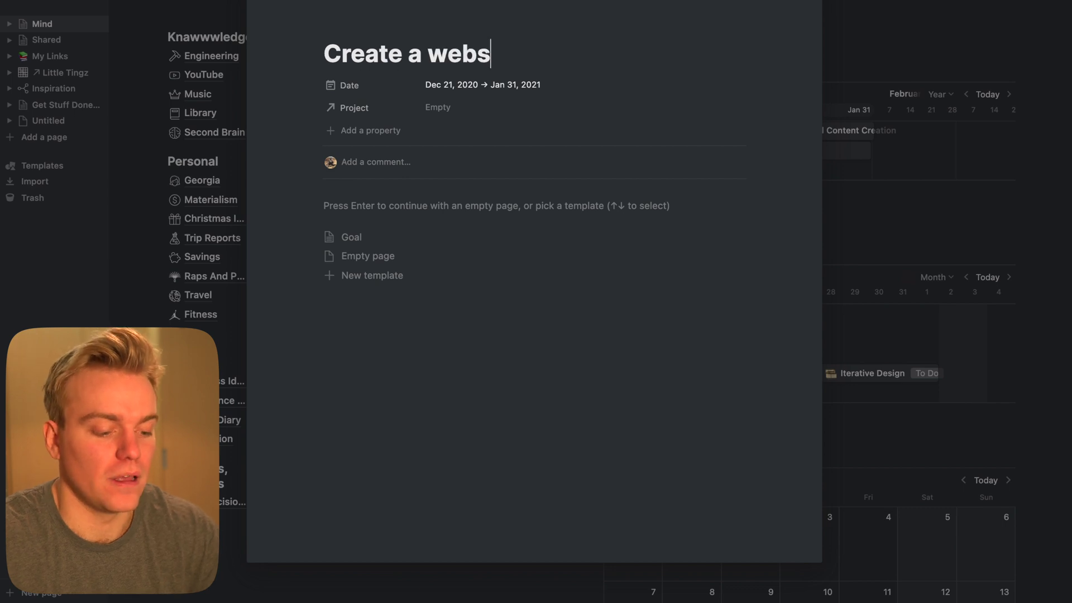
Apply the Goal template, add a 'Learn webflow' related project row, and close the page
left_click(358, 241)
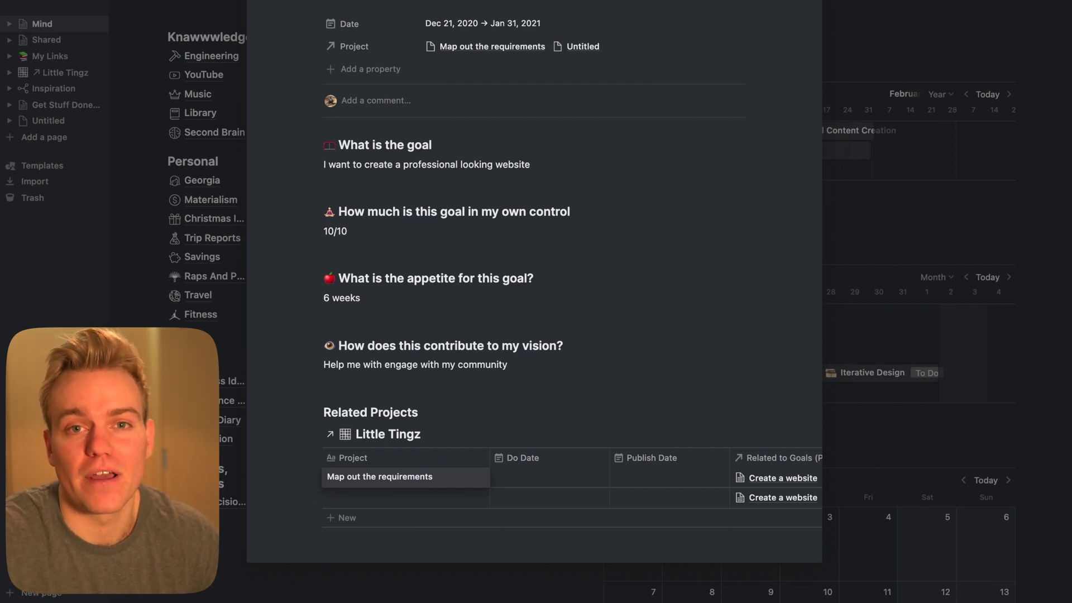
left_click(426, 498)
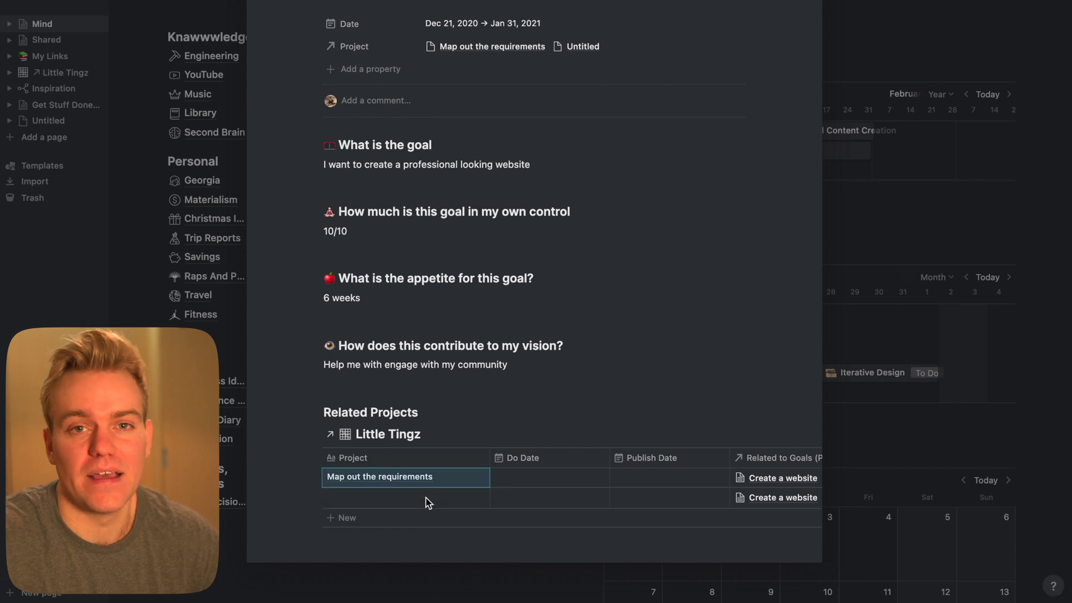
type("Learn webflow")
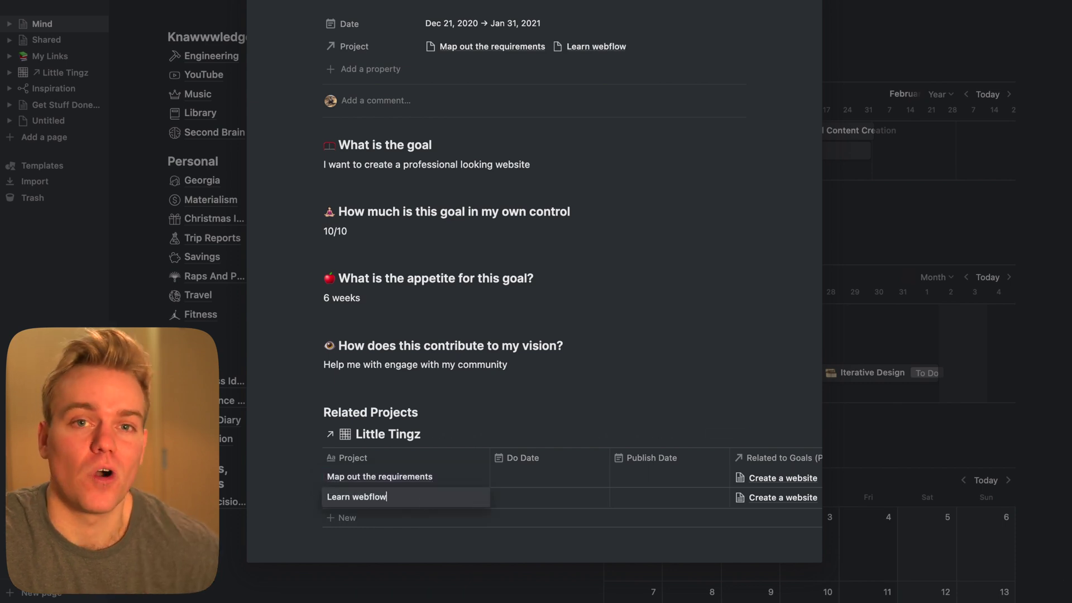
key("Escape")
left_click(1005, 353)
scroll(820, 357, "left", 5)
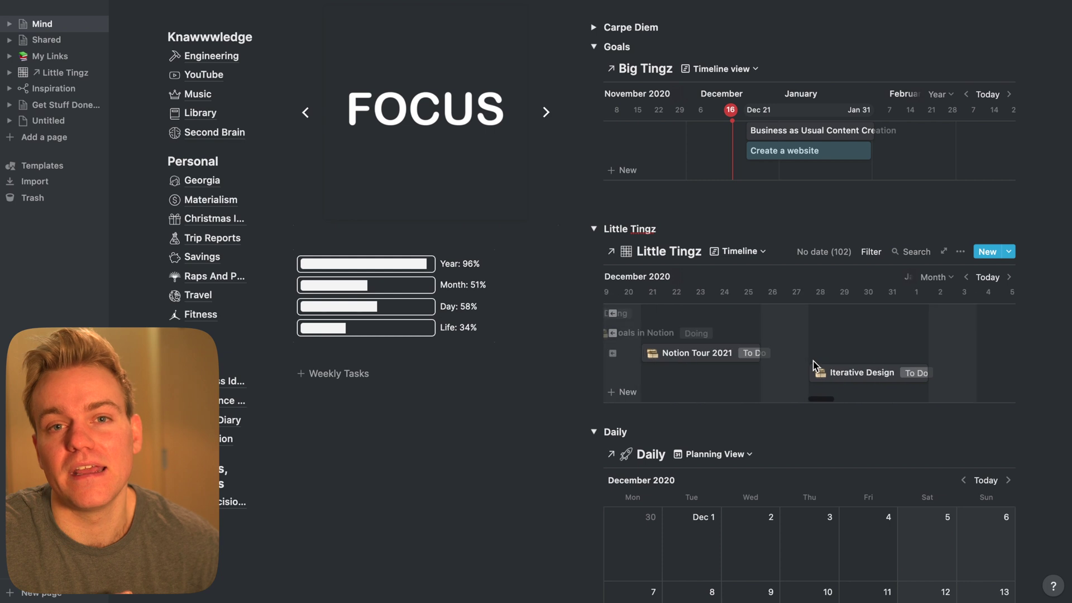
Search the undated Little Tingz pages for 'map out'
left_click(821, 252)
type("map out")
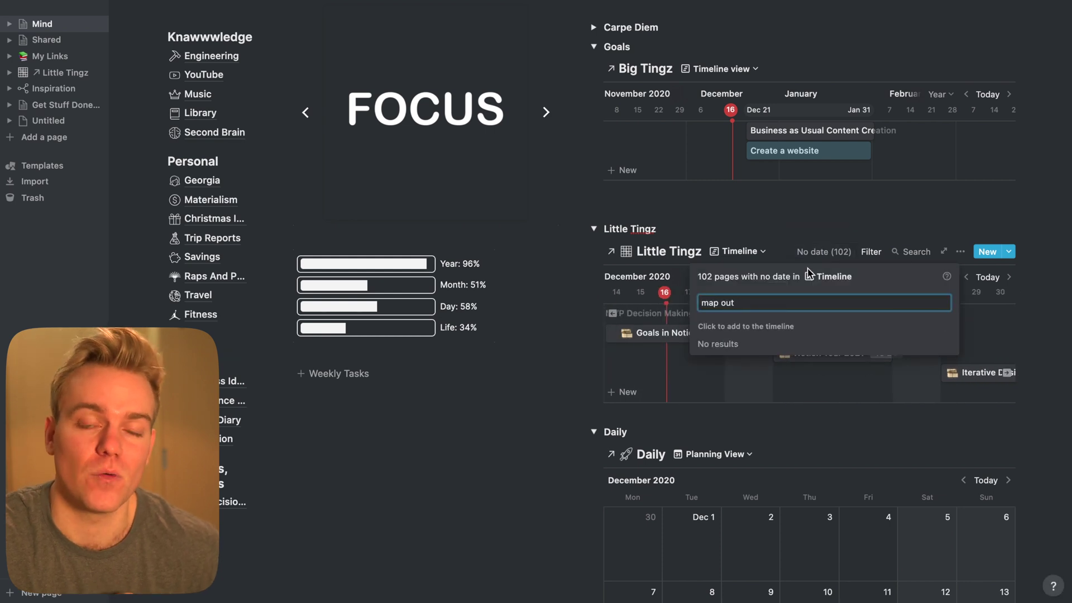
left_click(870, 252)
left_click(871, 252)
Set both website projects in the Create a website goal to To Do status
left_click(784, 150)
scroll(538, 476, "down", 3)
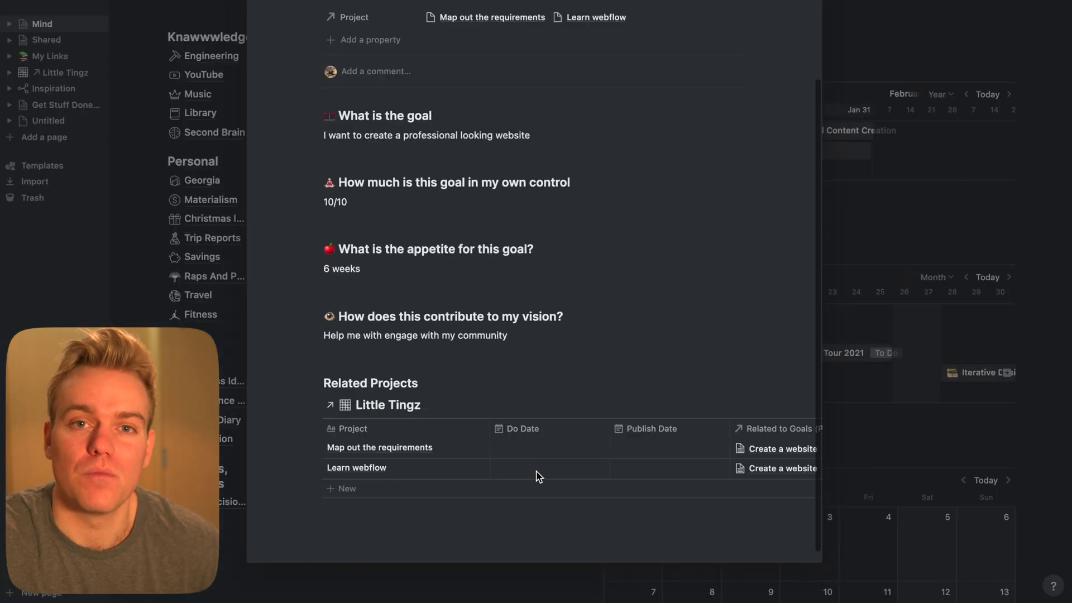
left_click(597, 449)
left_click(610, 537)
left_click(610, 469)
left_click(610, 556)
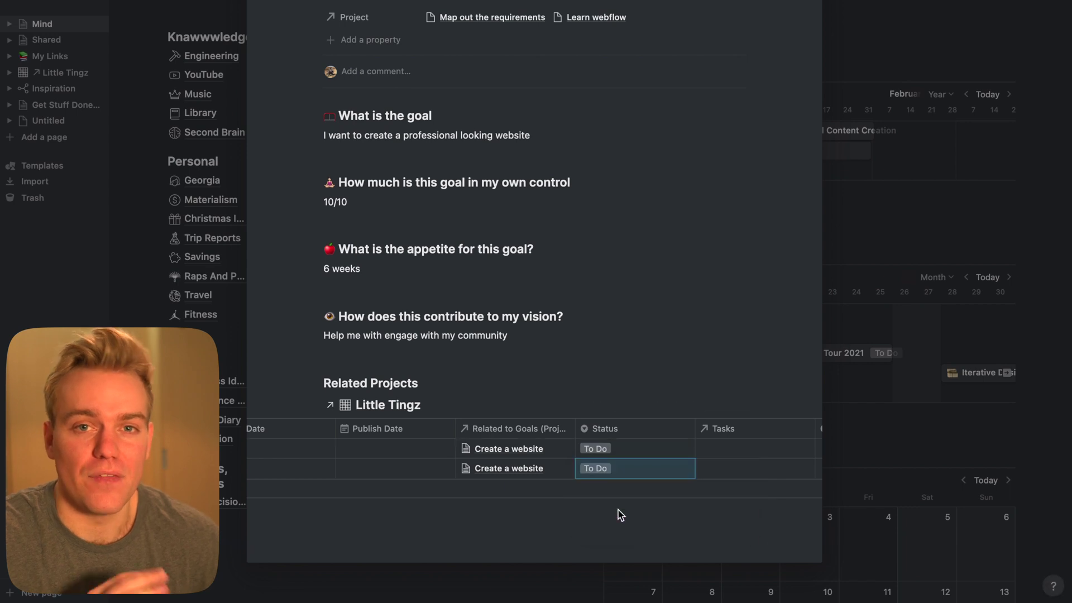
key("Escape")
Place Map out the requirements and Learn webflow on the Little Tingz timeline at Dec 21 and Dec 28
left_click(824, 252)
left_click_drag(778, 342, 964, 349)
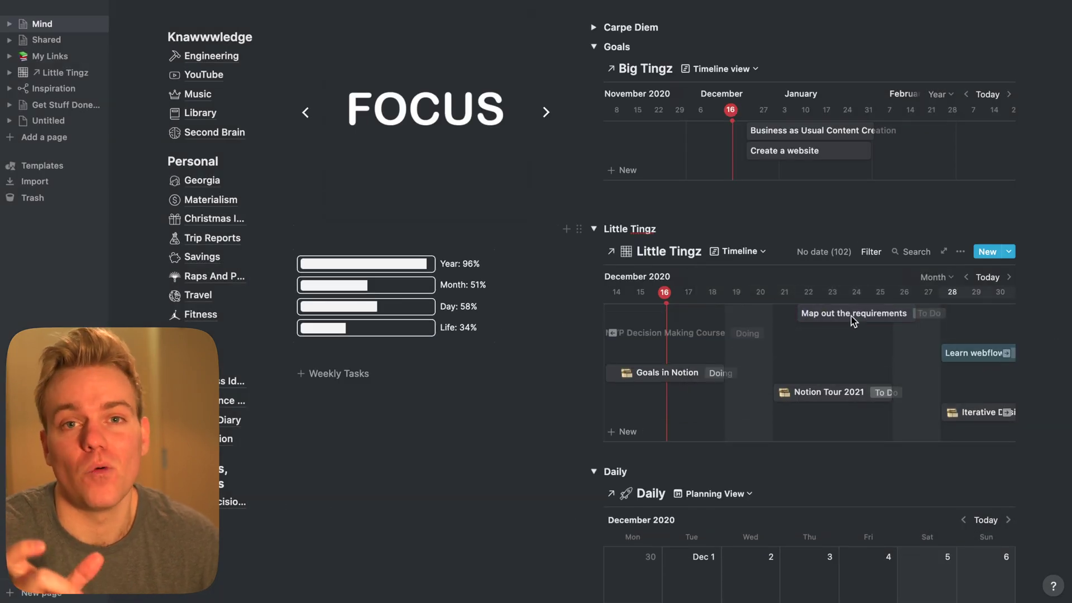
left_click_drag(861, 314, 837, 334)
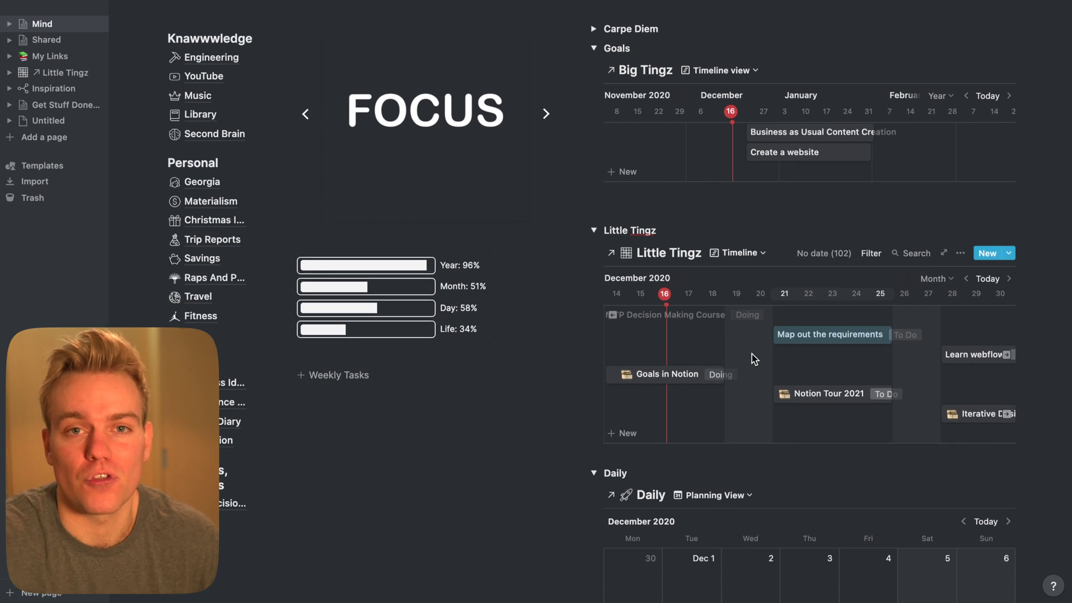